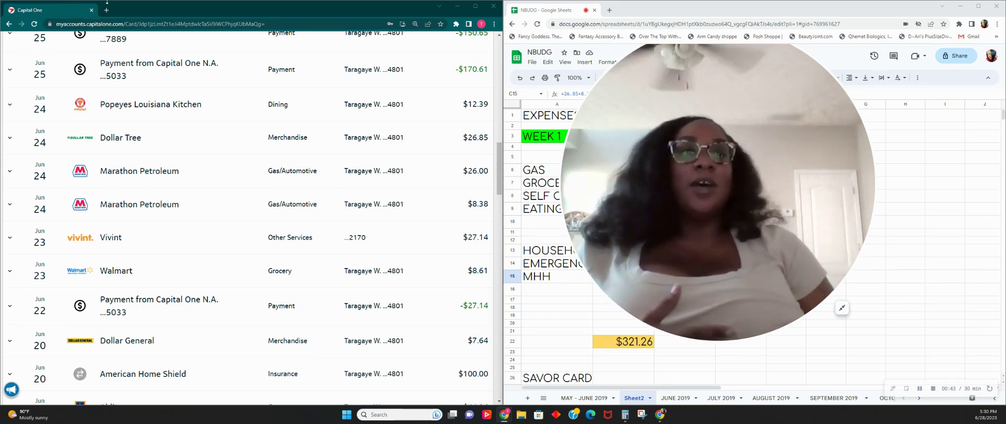
left_click(841, 311)
left_click_drag(562, 383, 922, 166)
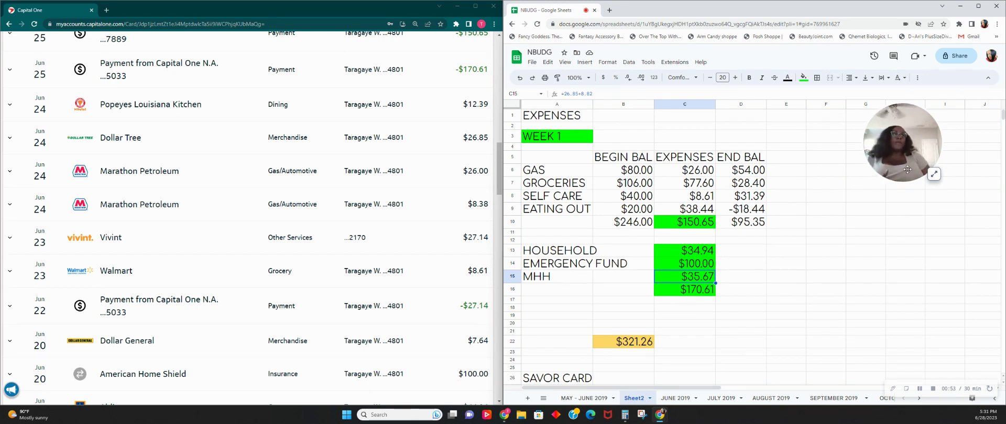
left_click(934, 174)
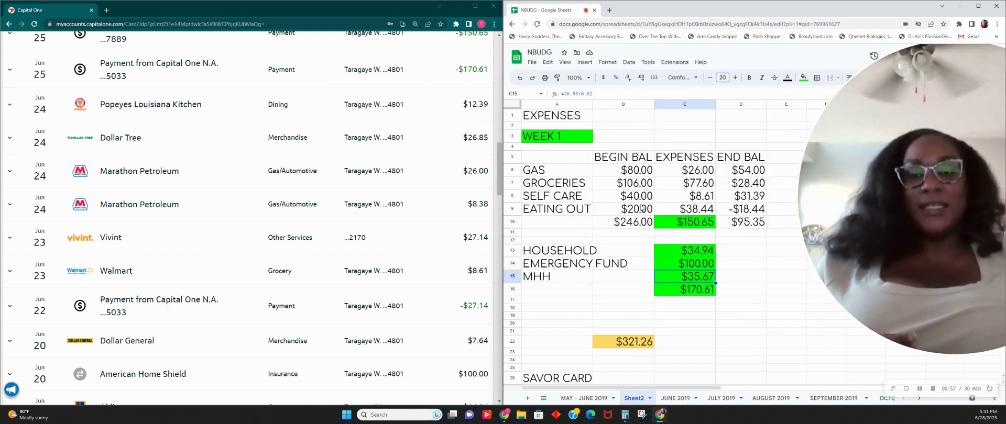
left_click_drag(900, 215, 637, 221)
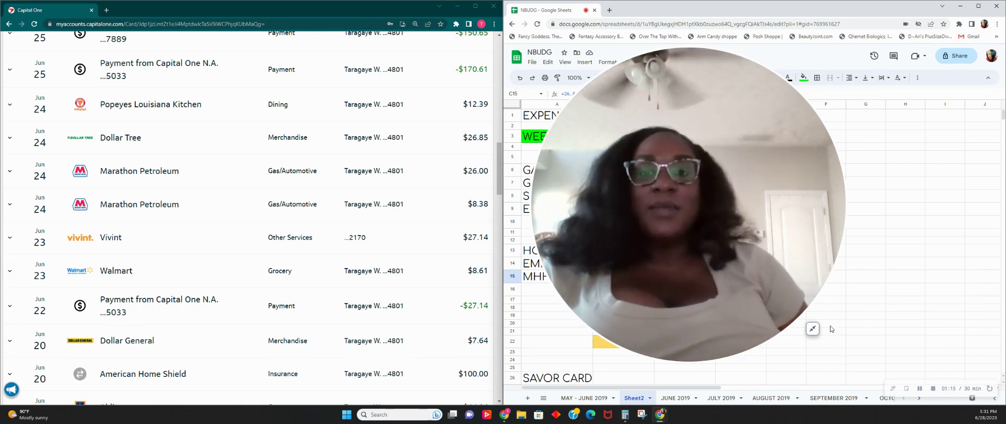
left_click_drag(705, 295, 969, 299)
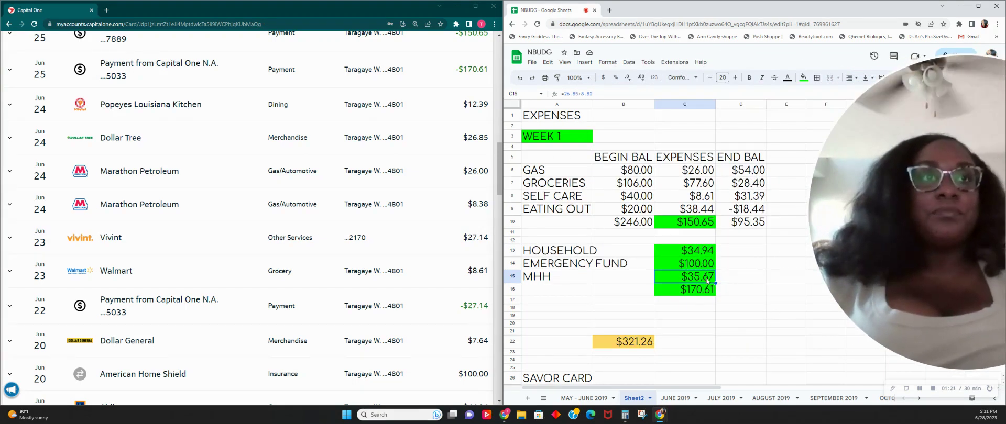
Step: Compare the first amount in the Week 1 eating-out expense formula with the June 19 Moe's Southwest Grill transaction
scroll(238, 178, "up", 1)
scroll(238, 178, "up", 3)
scroll(237, 178, "down", 1)
scroll(237, 178, "up", 1)
scroll(239, 179, "down", 3)
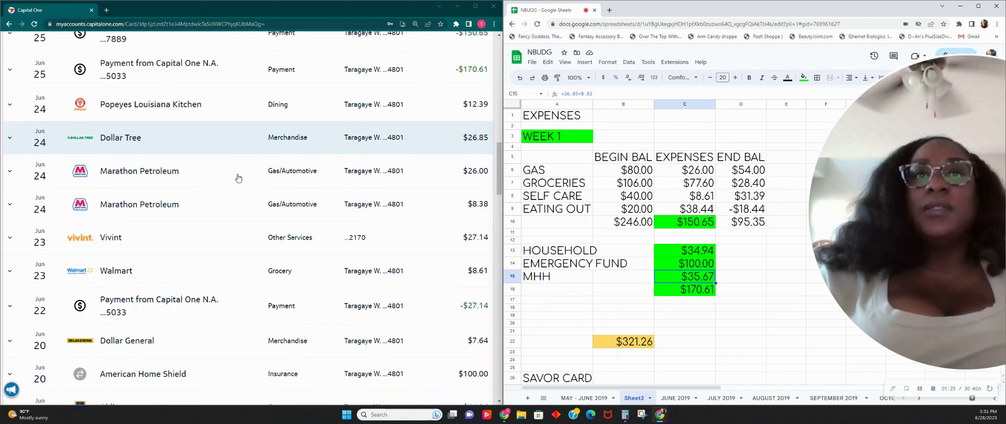
scroll(238, 178, "down", 3)
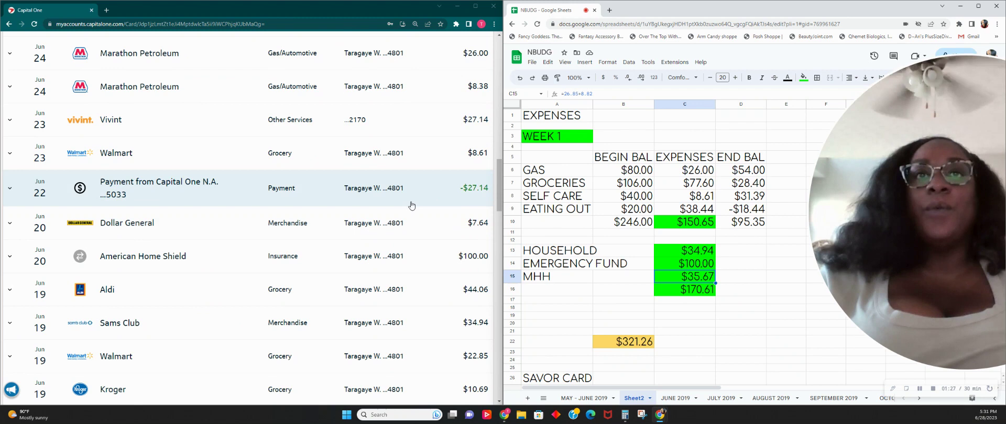
scroll(412, 206, "down", 6)
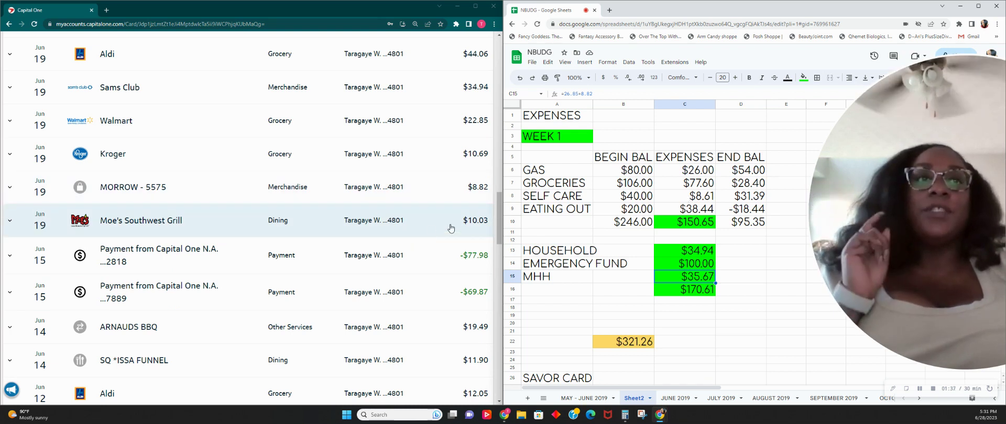
left_click(685, 208)
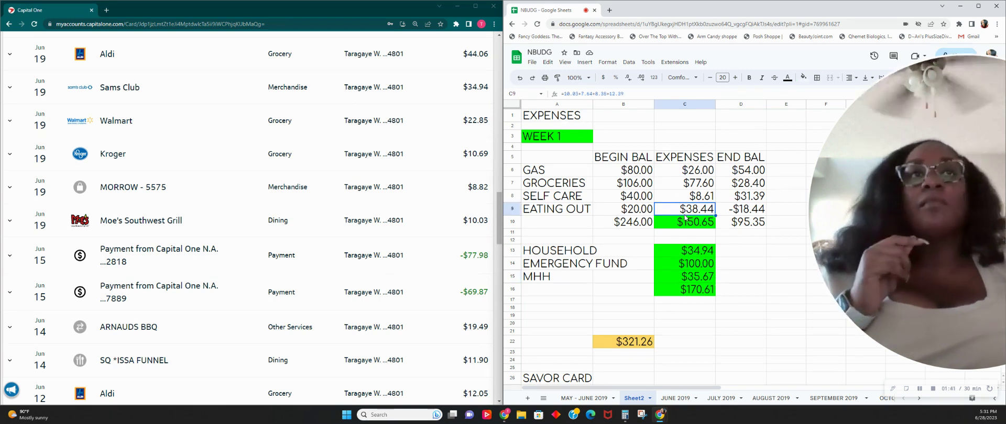
double_click(567, 94)
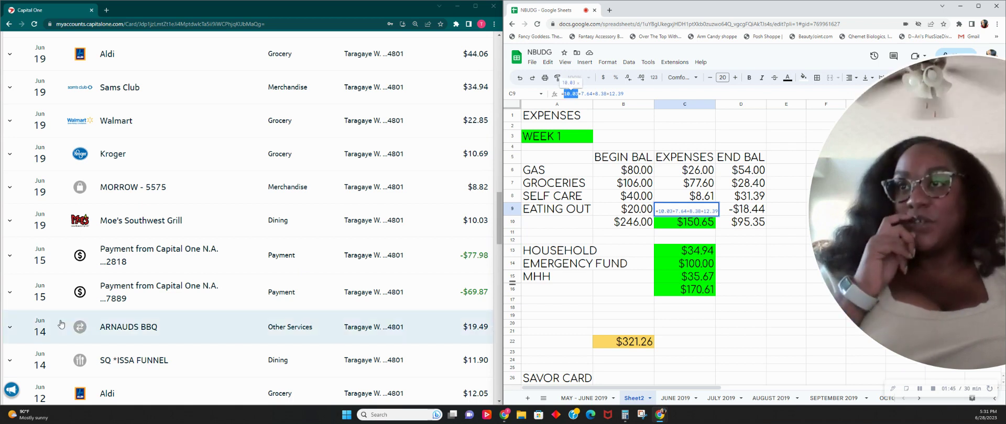
scroll(314, 256, "up", 1)
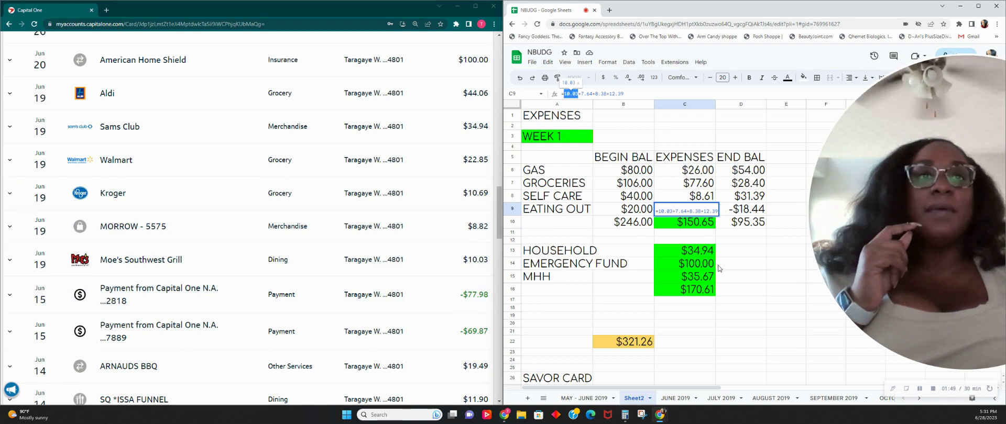
left_click(697, 284)
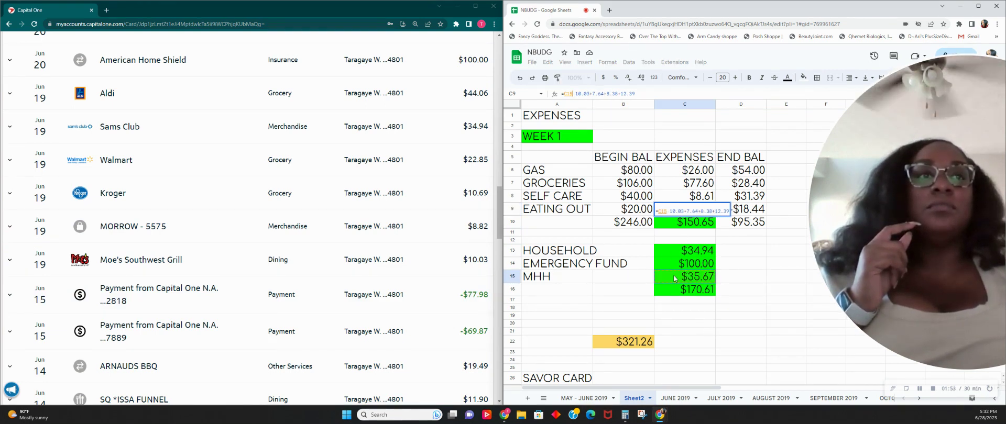
left_click(675, 253)
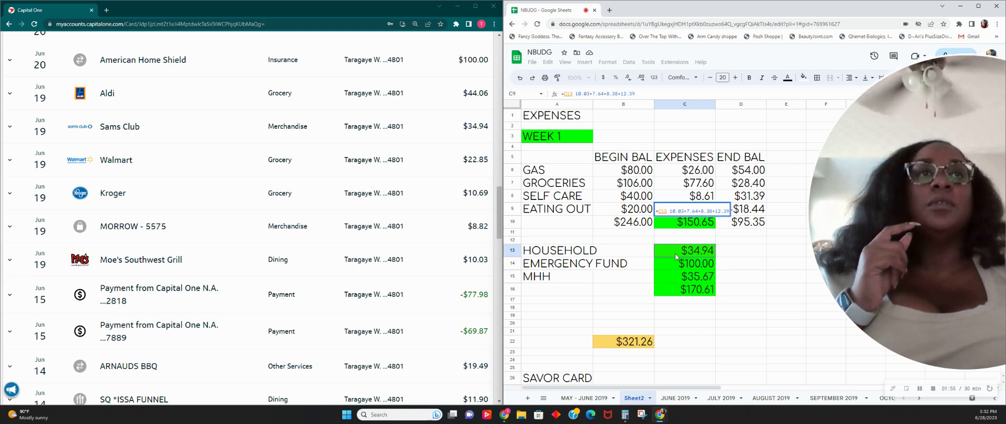
left_click(659, 275)
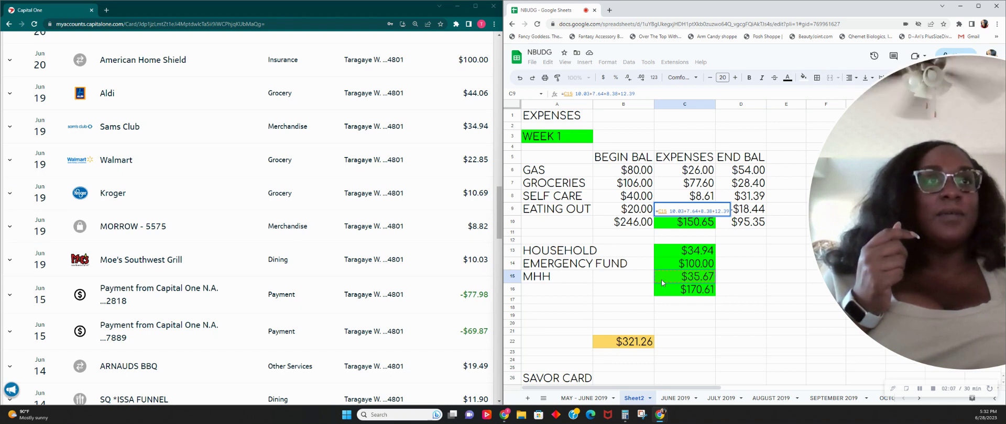
key("Escape")
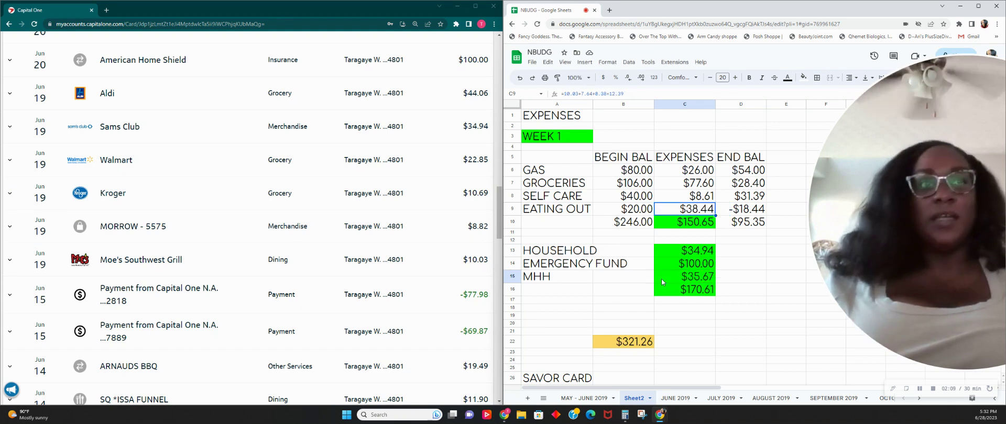
Step: Inspect the last amount in the MHH expense formula against the June 19 MORROW merchandise transaction
left_click(740, 279)
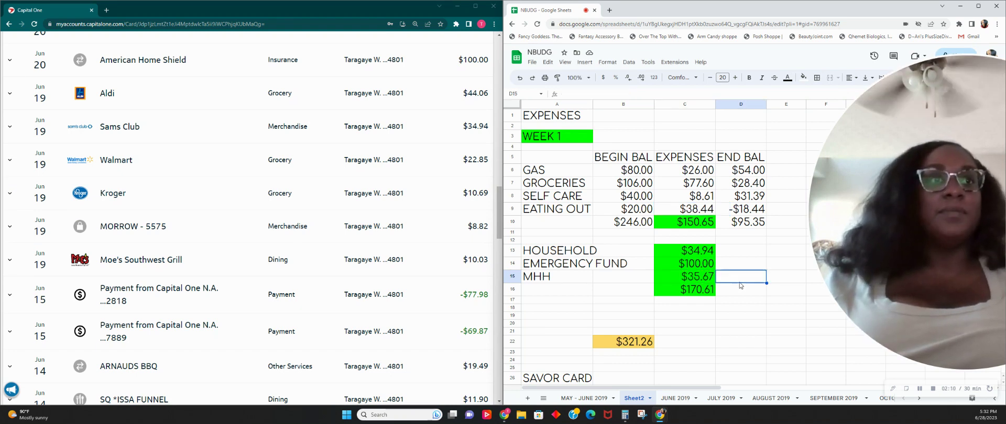
left_click(681, 277)
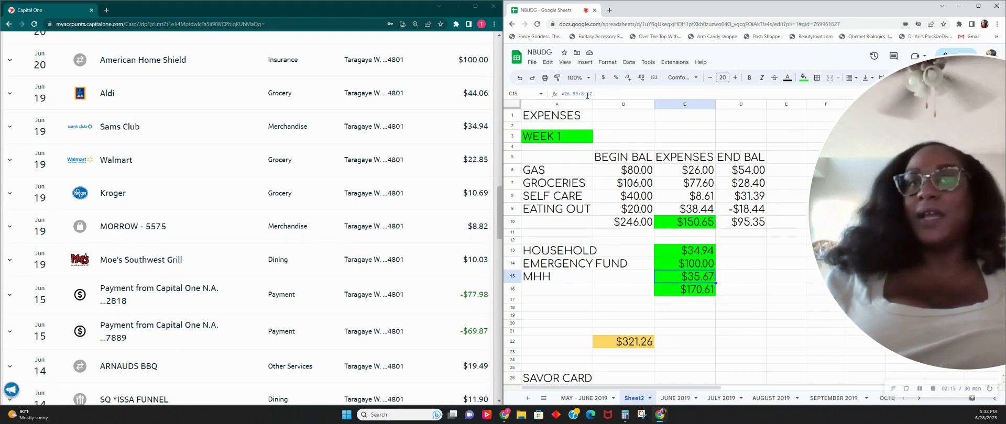
double_click(587, 94)
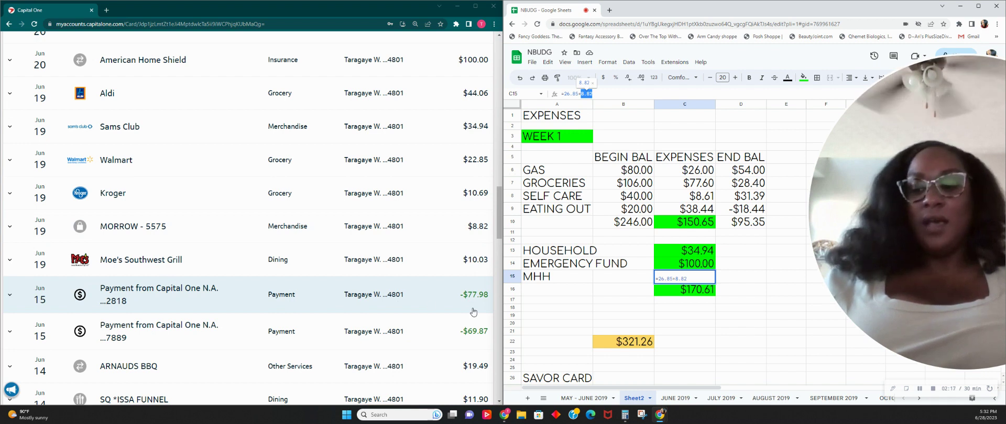
key("Escape")
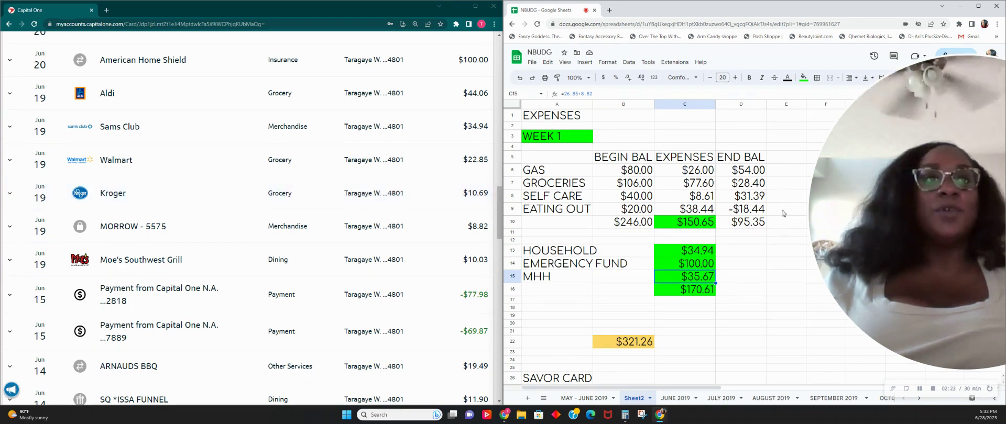
Step: Compare the amounts in the groceries expense formula with the June 19 Kroger, Walmart and Aldi transactions
left_click(702, 186)
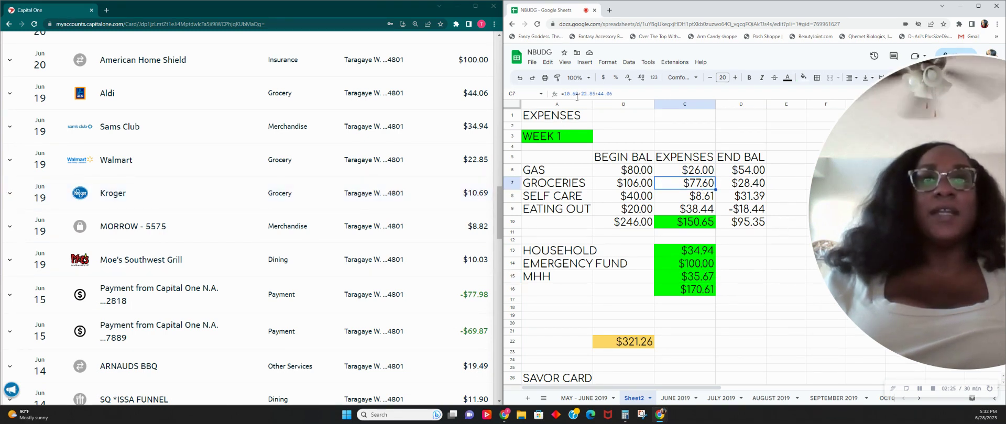
scroll(204, 196, "up", 2)
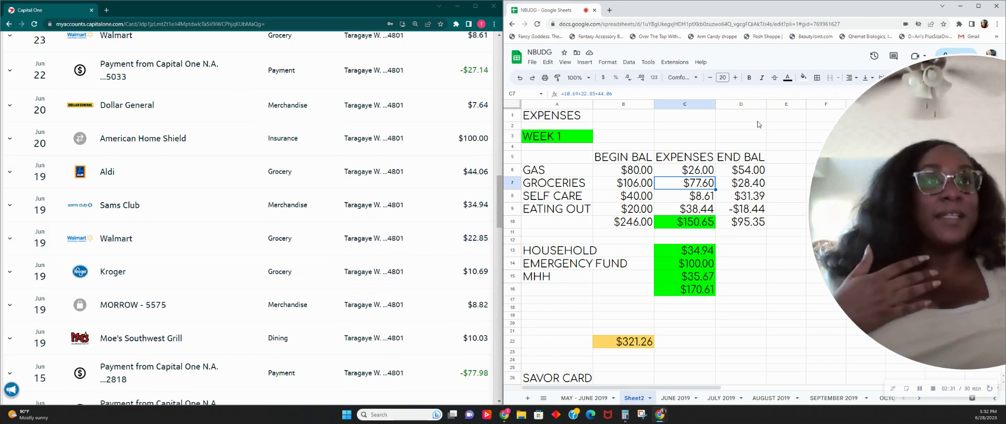
left_click_drag(616, 92, 560, 94)
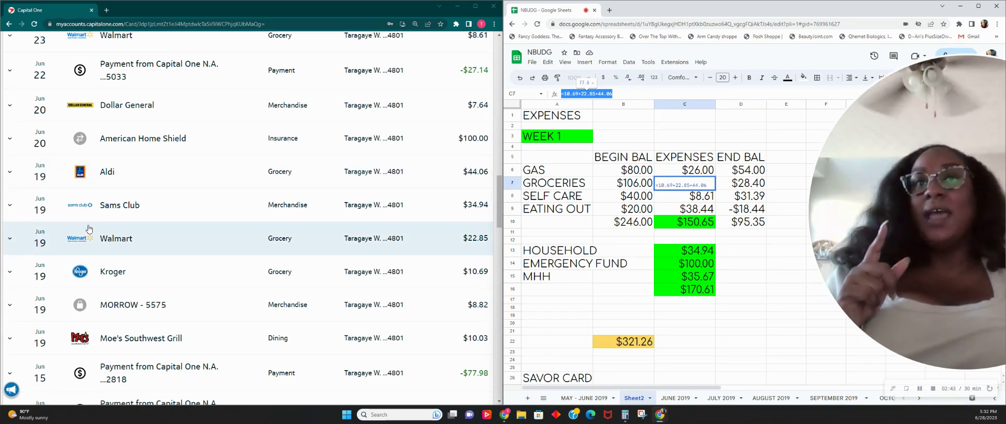
scroll(112, 221, "up", 1)
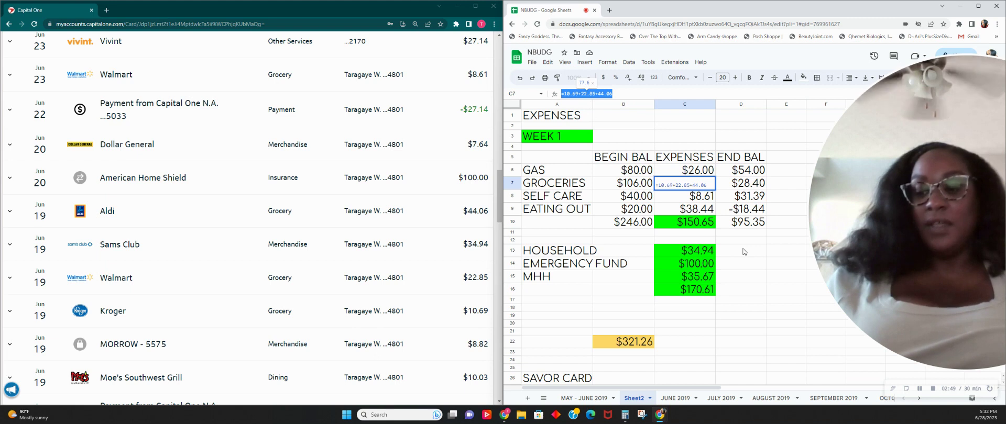
left_click(719, 189)
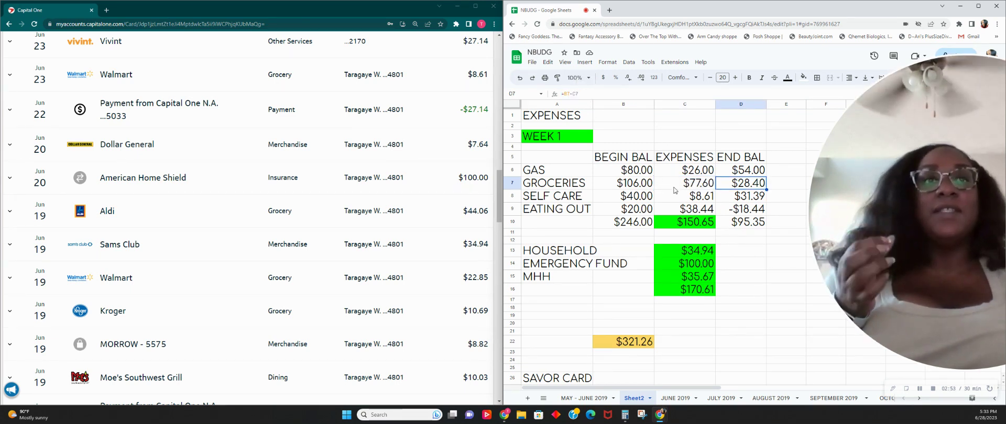
Step: Compare the emergency fund expense with the American Home Shield charge and the eating-out formula's second amount with the Dollar General charge
scroll(189, 236, "up", 1)
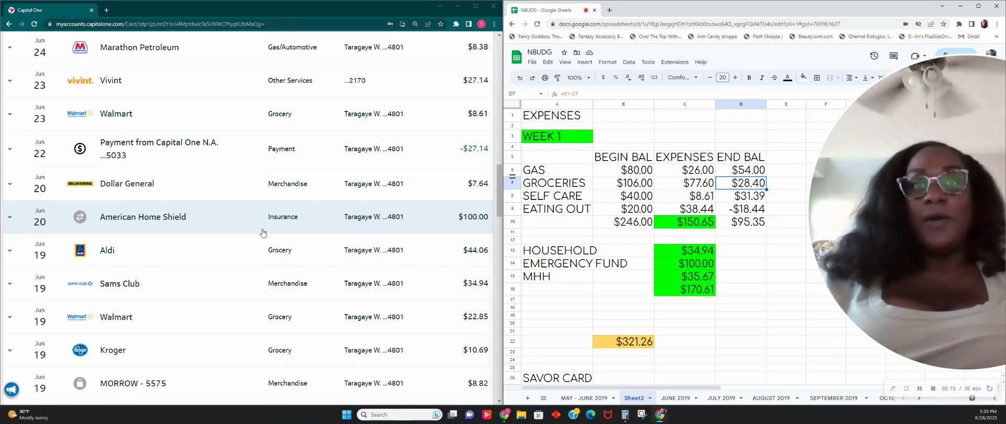
left_click(696, 266)
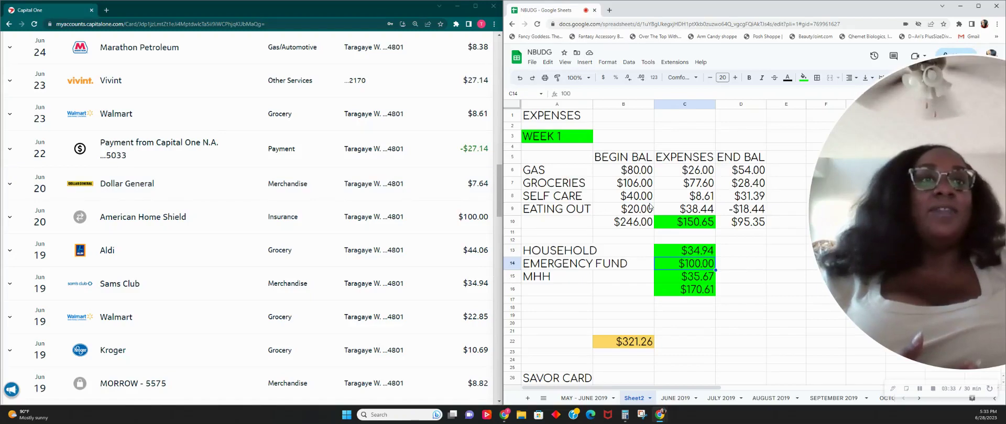
left_click(671, 212)
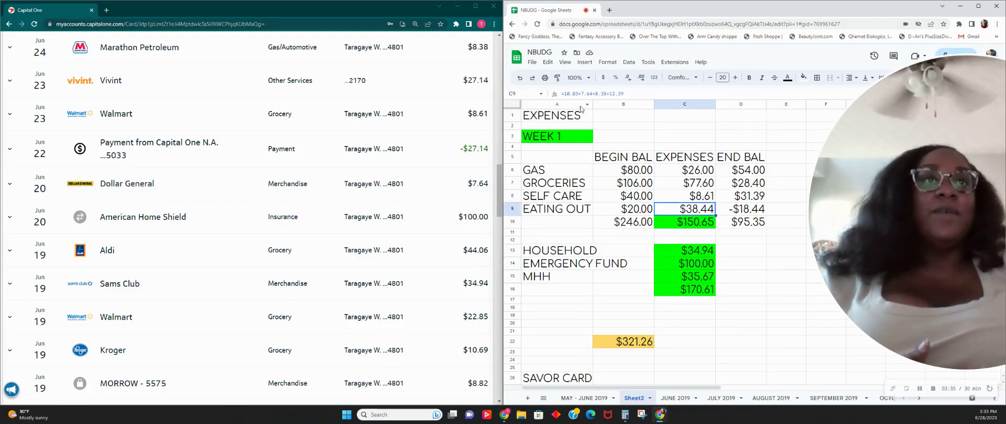
left_click(582, 93)
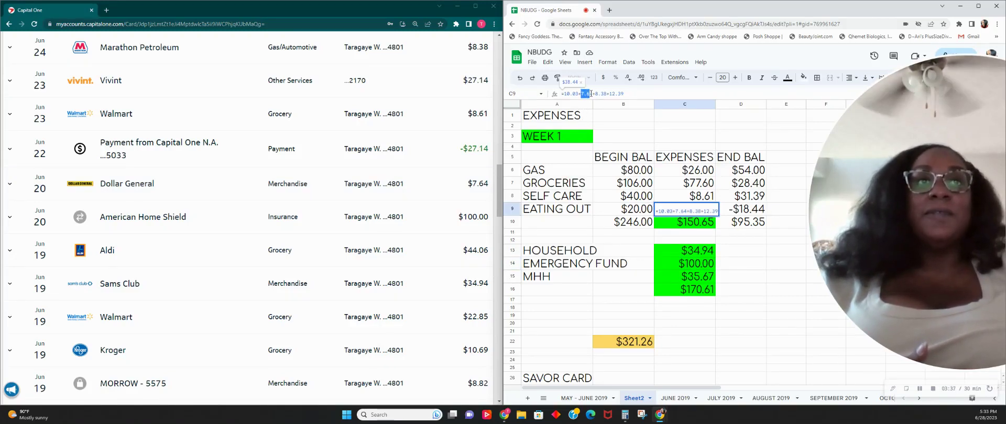
scroll(333, 167, "up", 2)
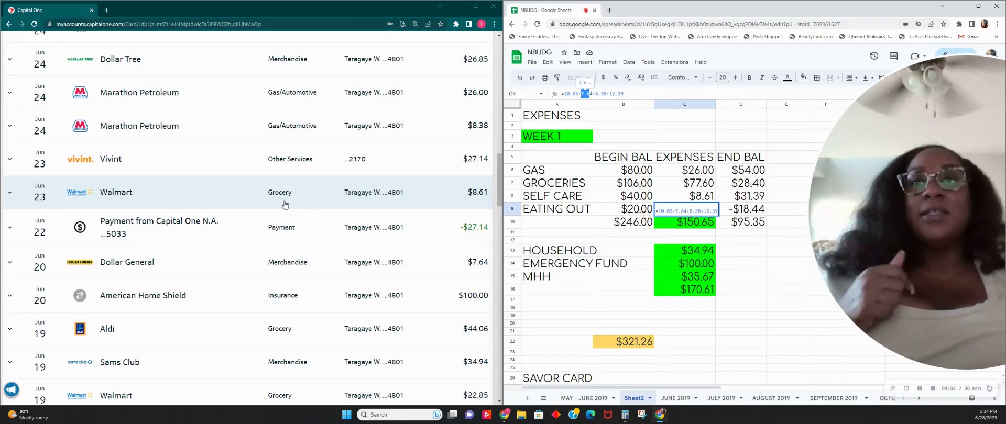
left_click(754, 276)
key("Escape")
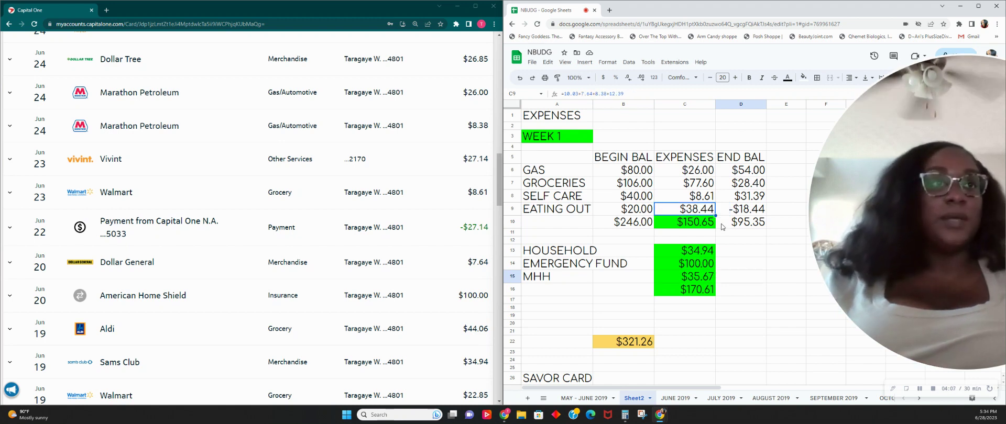
Step: Check the self-care expense against the June 23 Walmart transaction
left_click(706, 201)
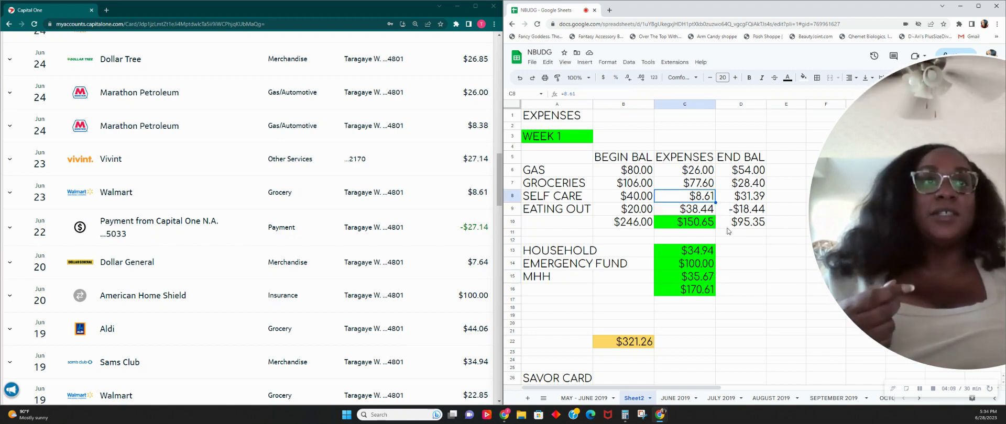
scroll(138, 256, "up", 2)
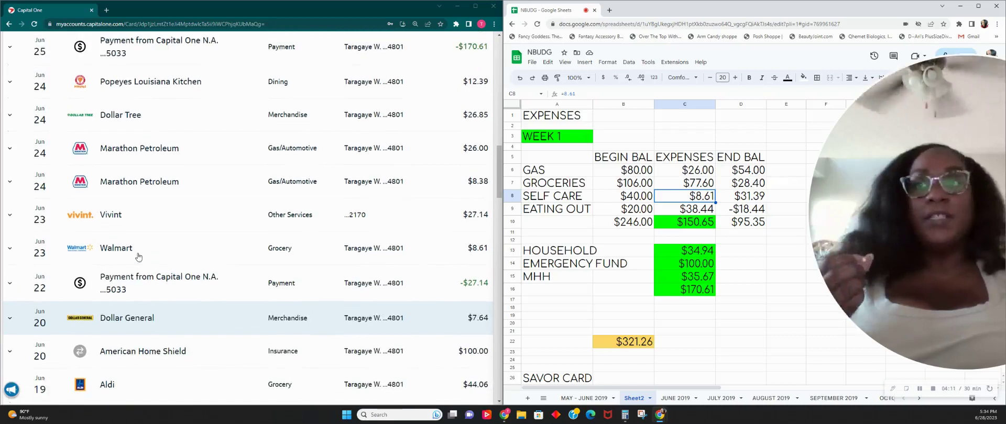
scroll(143, 282, "up", 2)
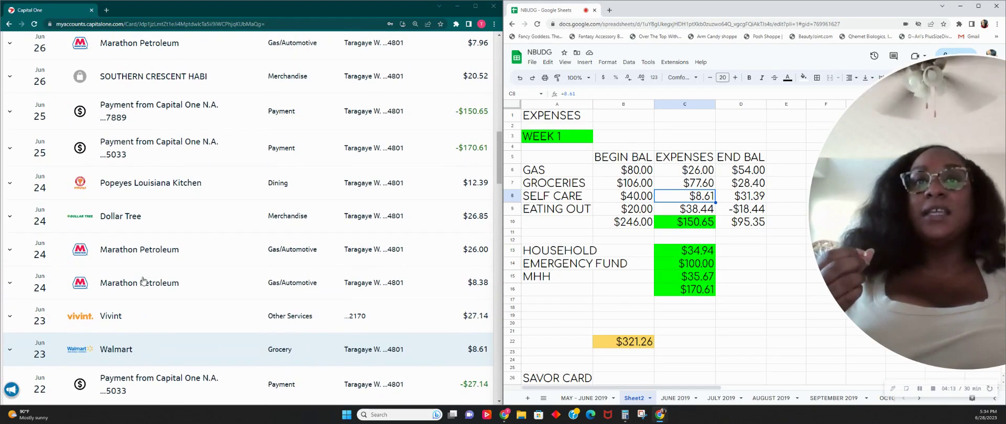
Step: Check the gas expense against the June 24 Marathon Petroleum transactions, briefly viewing the details of the $8.38 one
scroll(143, 281, "up", 1)
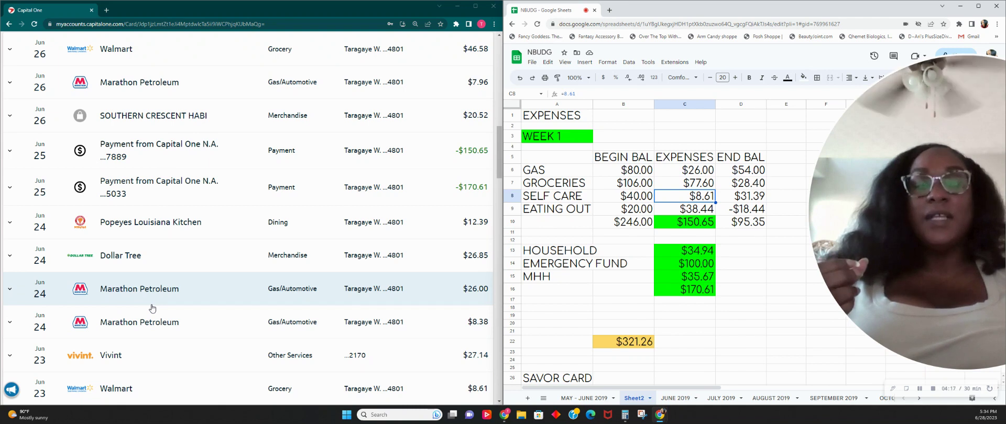
left_click(668, 172)
left_click(391, 316)
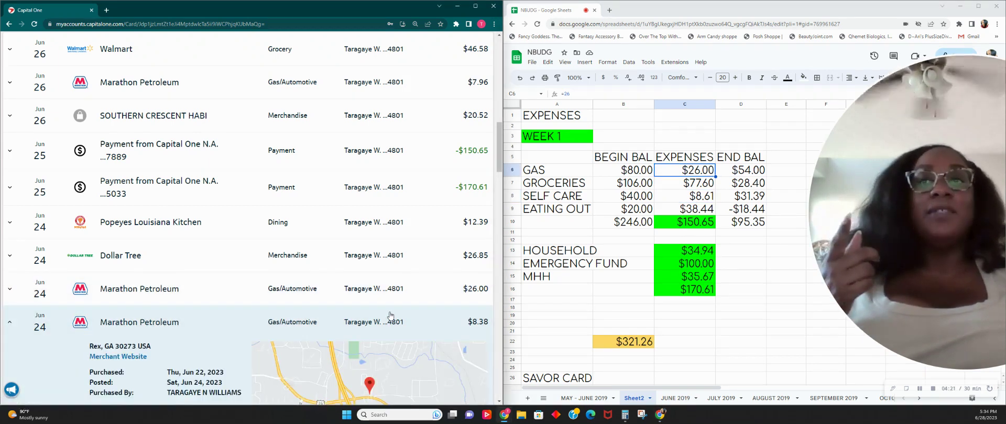
left_click(390, 315)
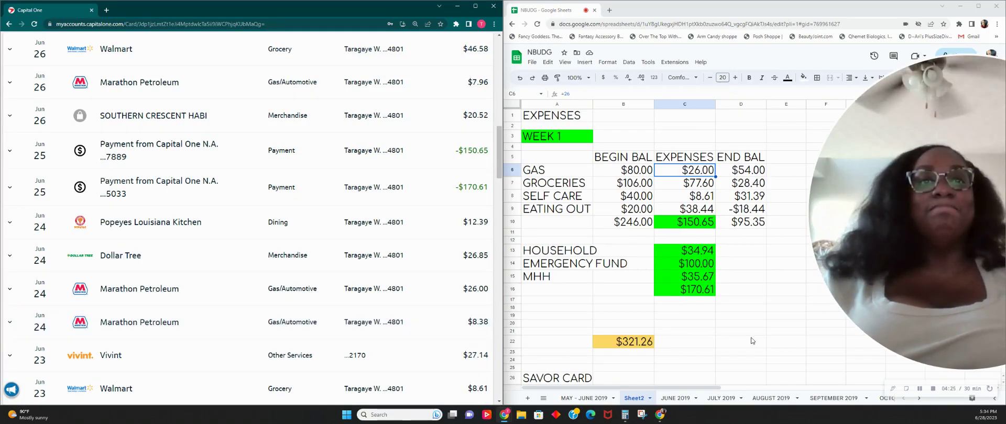
Step: Review the eating-out expense formula against its beginning balance, and examine the amounts behind the MHH expense
left_click(683, 212)
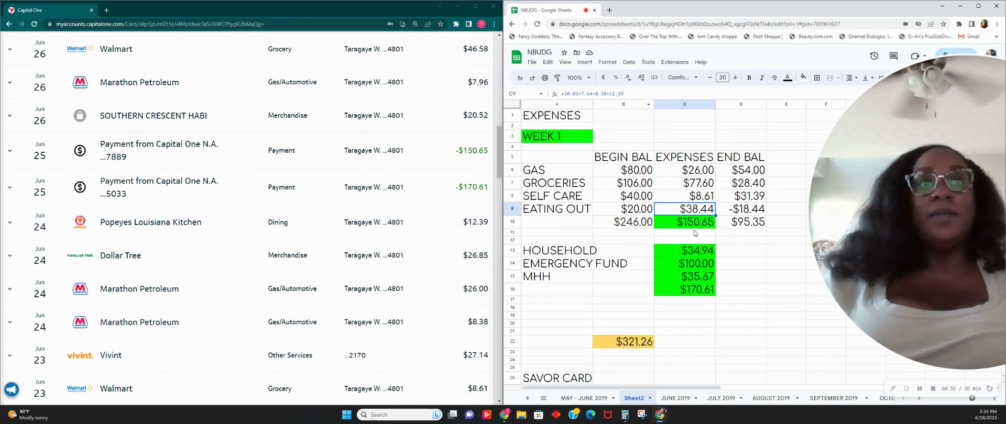
left_click(607, 207)
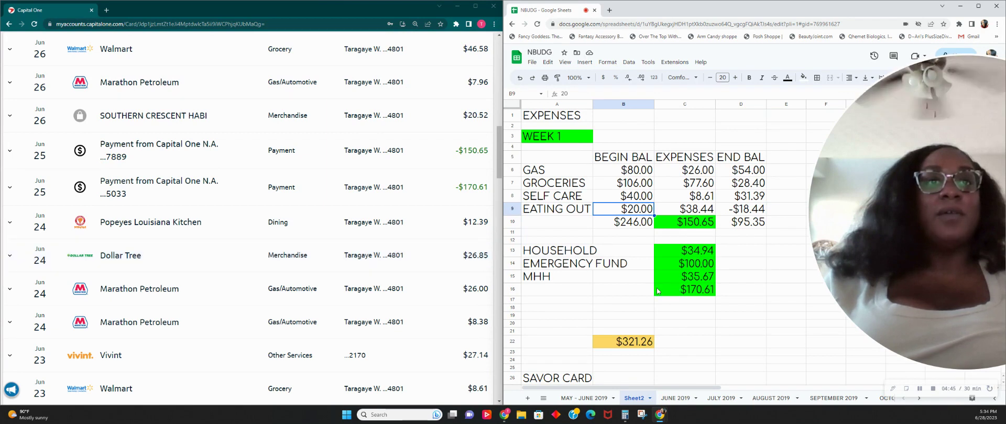
left_click(681, 279)
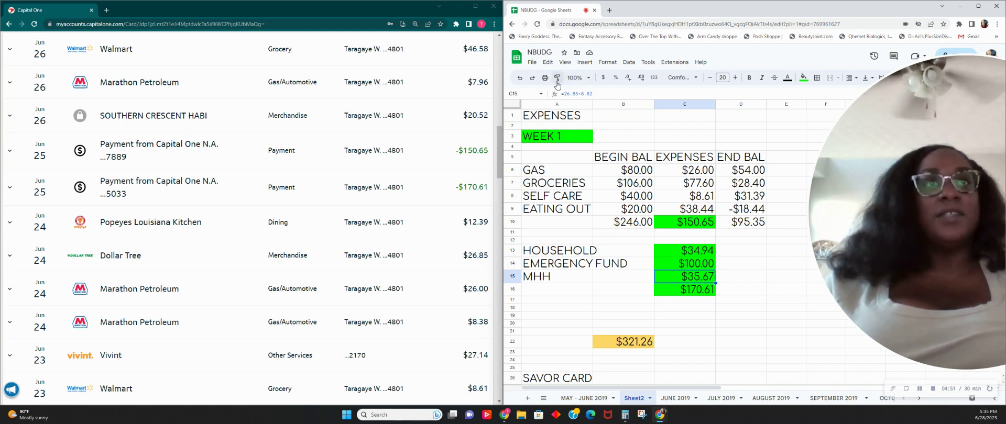
left_click(572, 281)
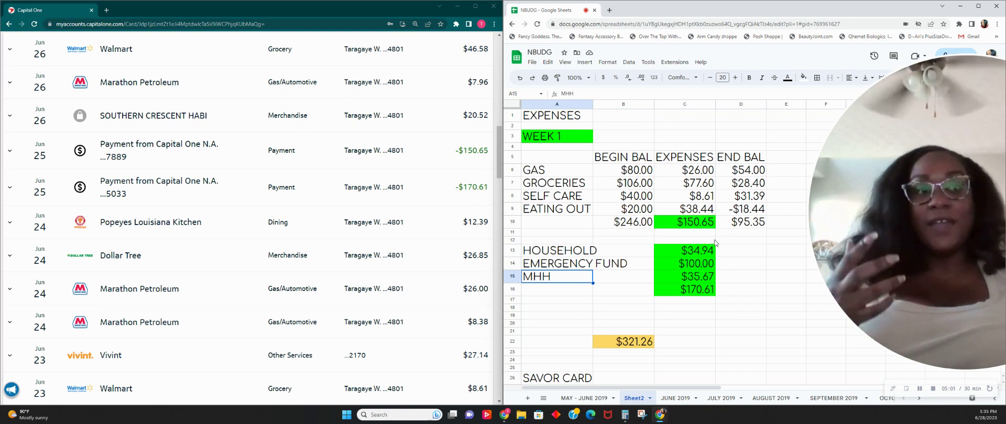
Step: Check the end-balance formulas for eating out and for the Week 1 category total
left_click_drag(909, 240, 770, 233)
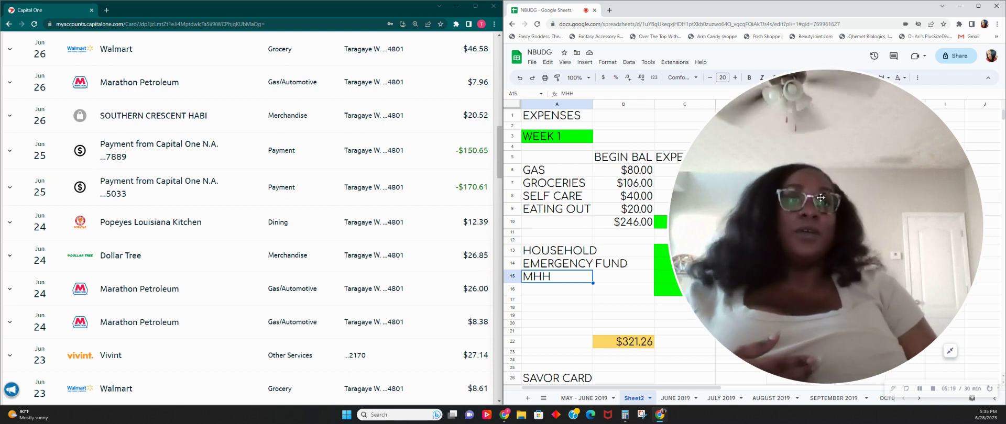
left_click_drag(827, 196, 877, 182)
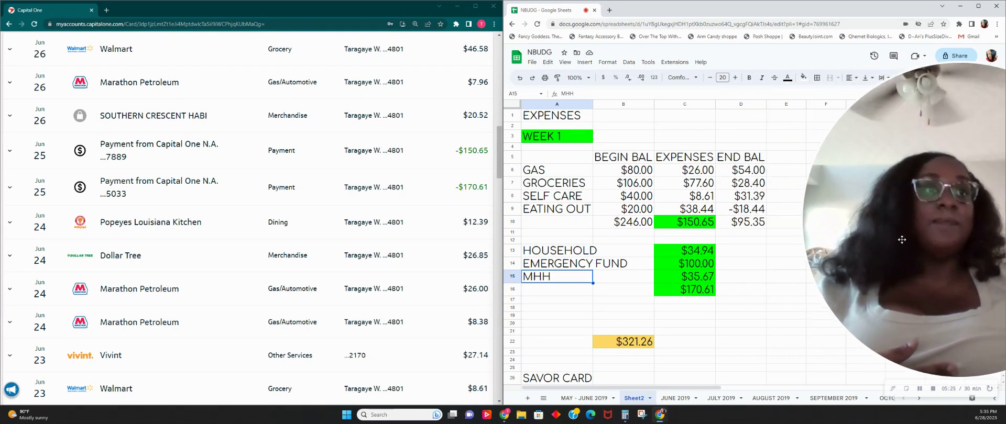
left_click(742, 209)
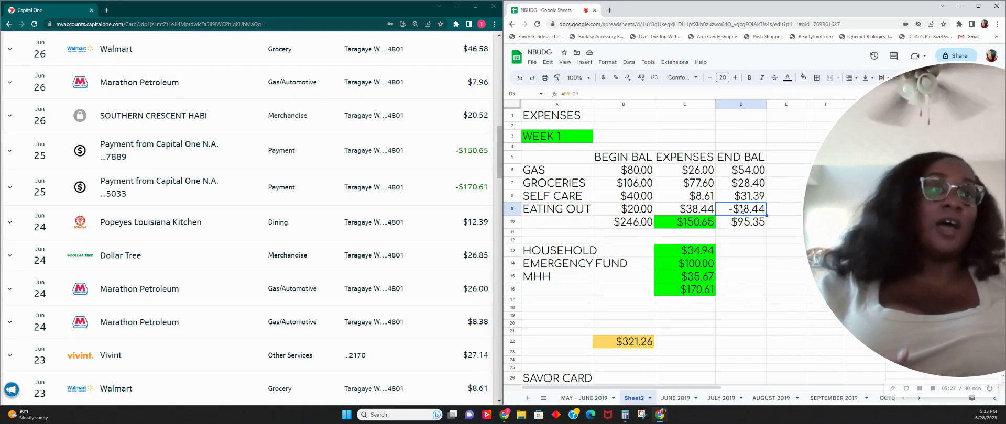
left_click(741, 222)
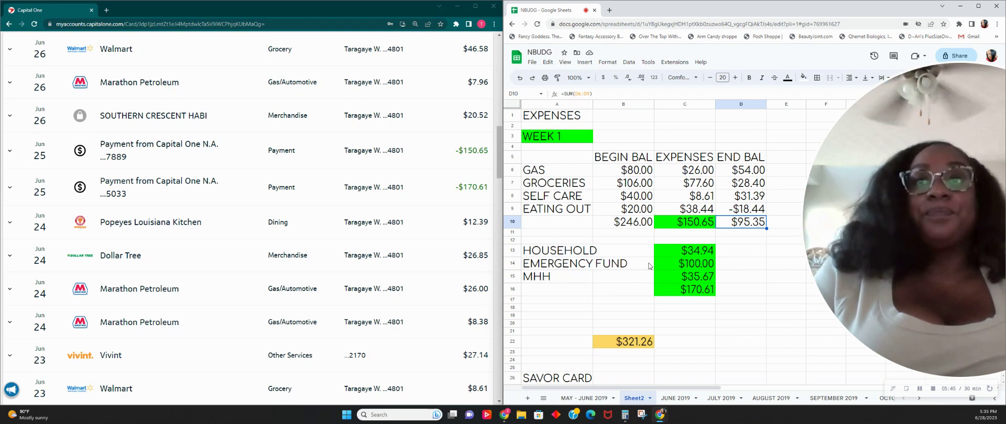
Step: Compare the household-section total and the combined total below it with the June 25 card payments, and view the pending transactions
left_click(697, 293)
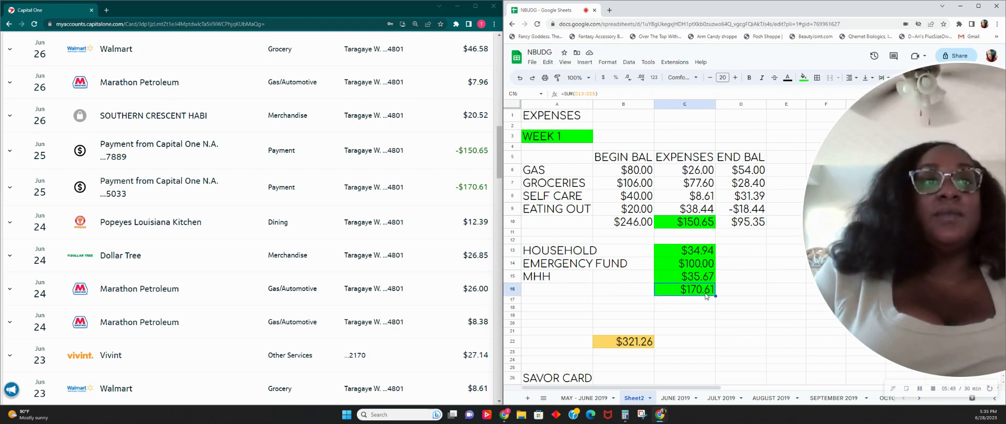
left_click_drag(623, 346, 624, 354)
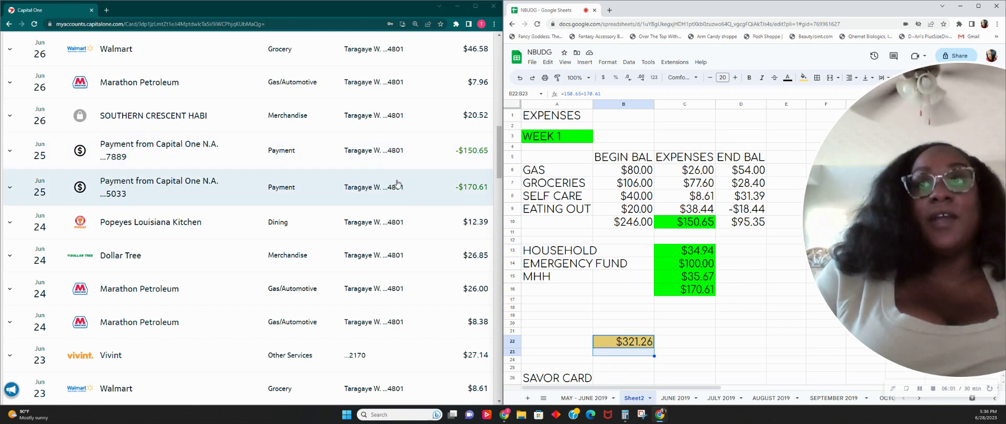
scroll(398, 178, "up", 1)
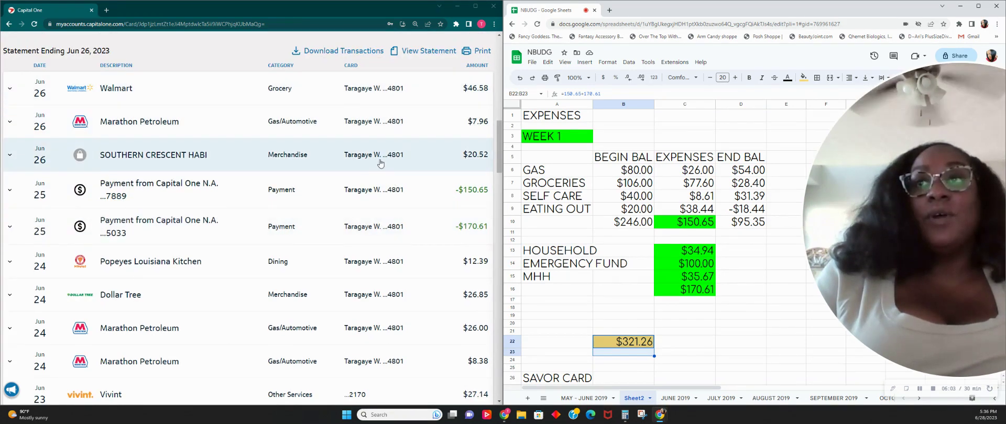
scroll(380, 165, "up", 3)
scroll(376, 167, "up", 5)
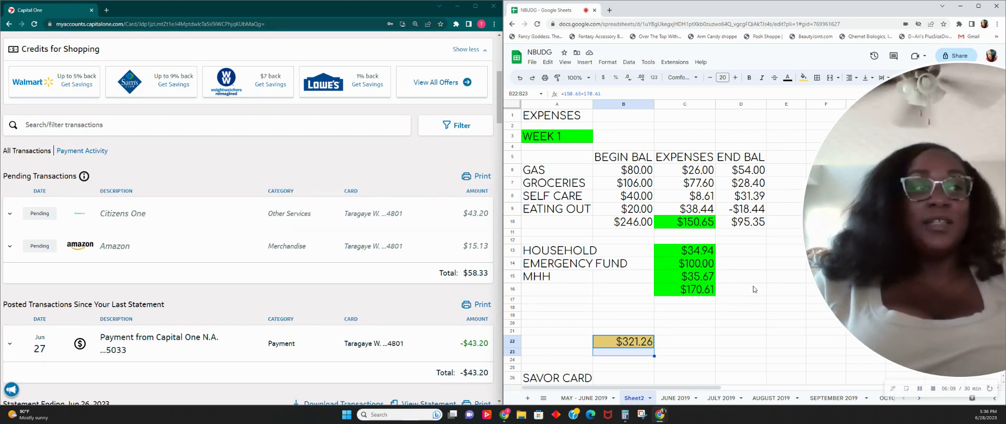
Step: Examine the emergency fund amount recorded for the water heater issue under SAVOR CARD in the sheet
left_click_drag(858, 225, 730, 209)
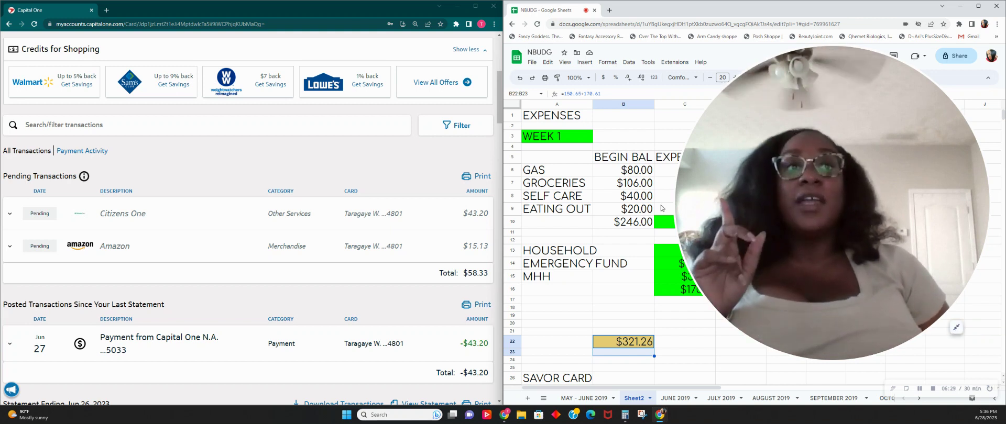
left_click_drag(770, 203, 869, 212)
scroll(666, 314, "down", 5)
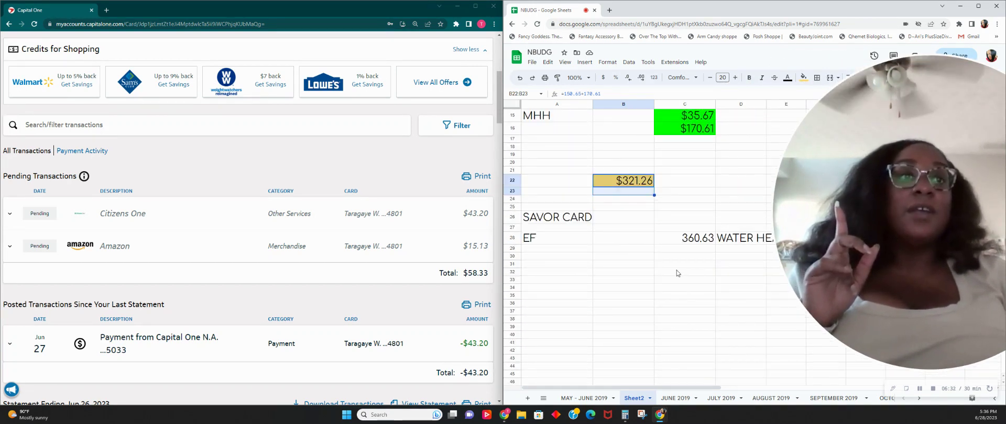
left_click(699, 240)
left_click_drag(854, 244, 909, 244)
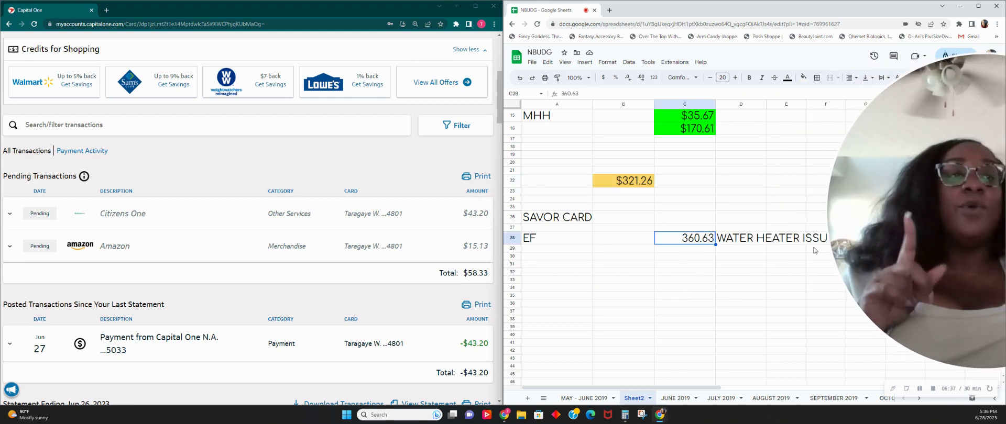
Step: Return to the Capital One account summary to view the Savor card, and locate the EF label under SAVOR CARD in the sheet
left_click_drag(844, 238, 686, 231)
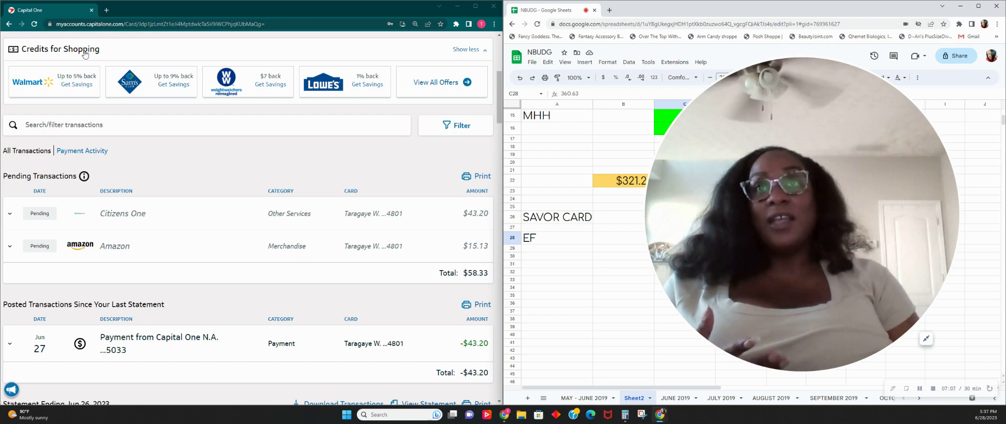
scroll(121, 85, "up", 4)
scroll(265, 74, "up", 1)
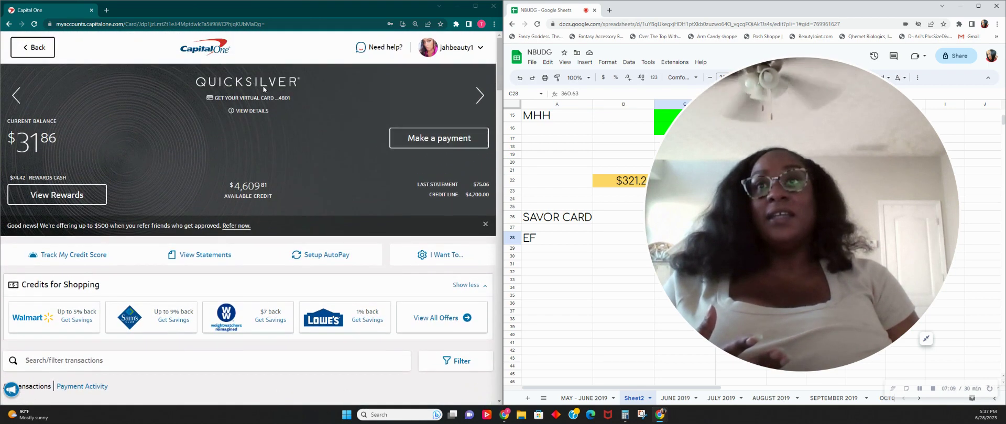
left_click(199, 51)
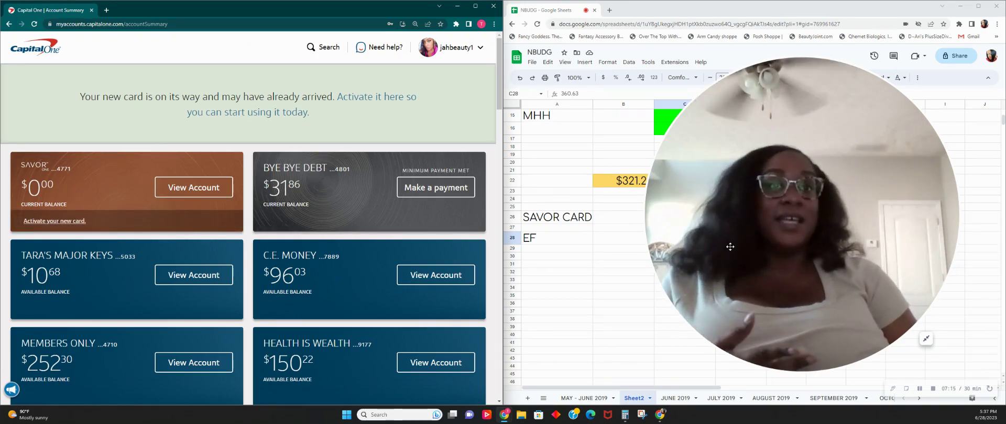
left_click_drag(724, 204, 946, 254)
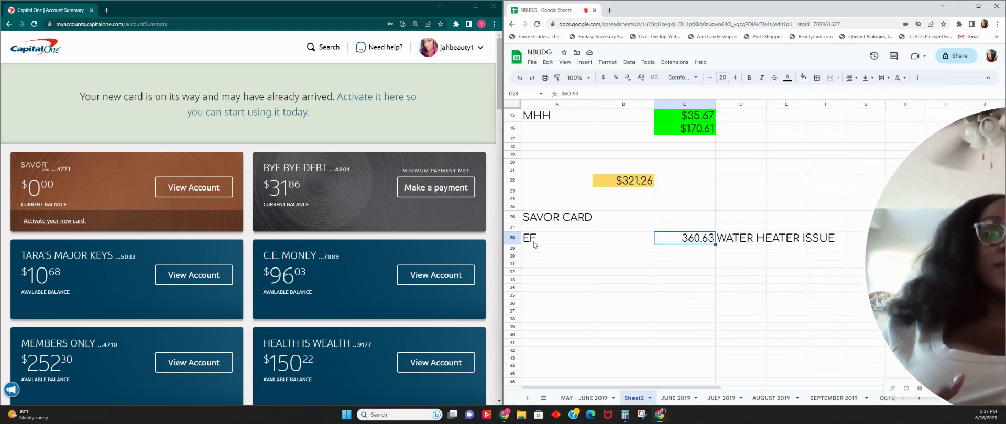
left_click(568, 238)
left_click_drag(930, 232, 769, 196)
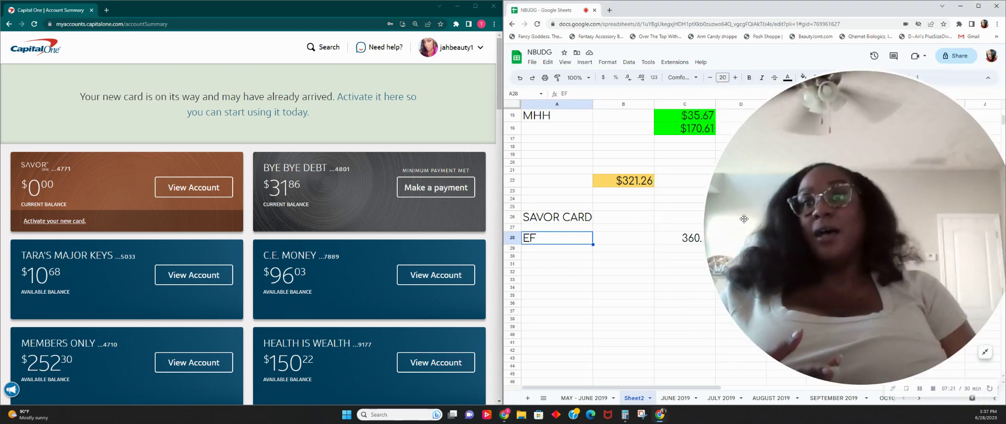